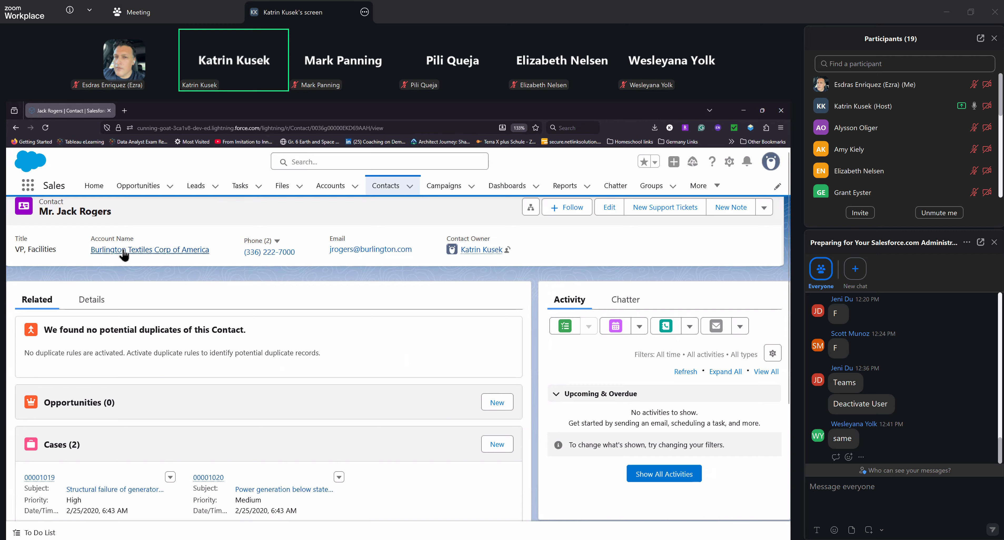
Open the Burlington Textiles Corp of America account from the contact's details
click(94, 299)
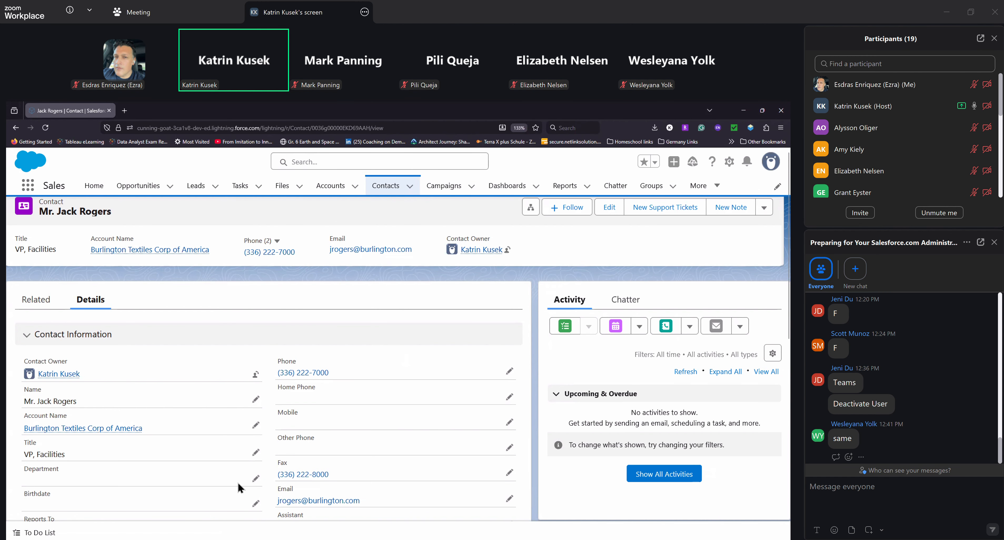
click(113, 427)
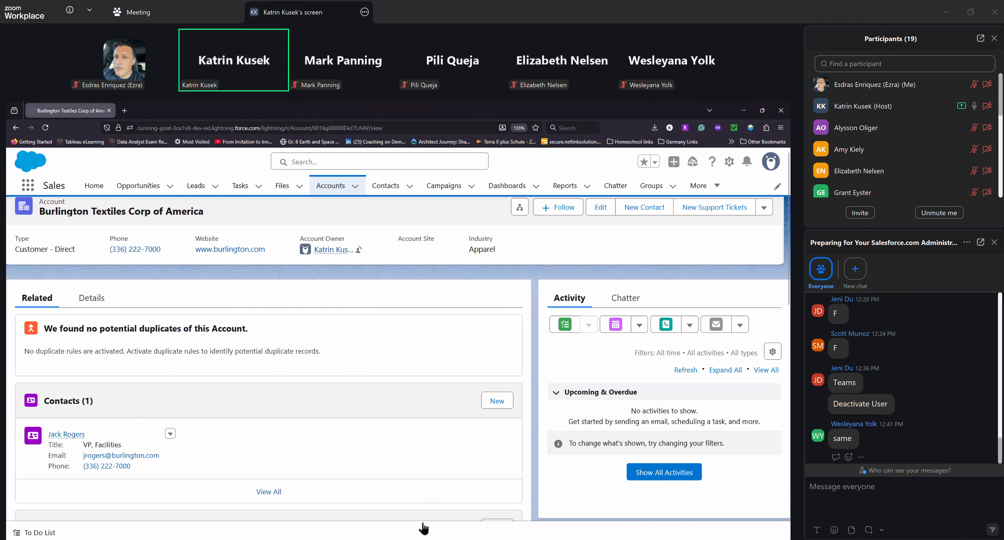
Examine the account's detail fields, including the billing address and SLA information, and return to its related records
click(91, 299)
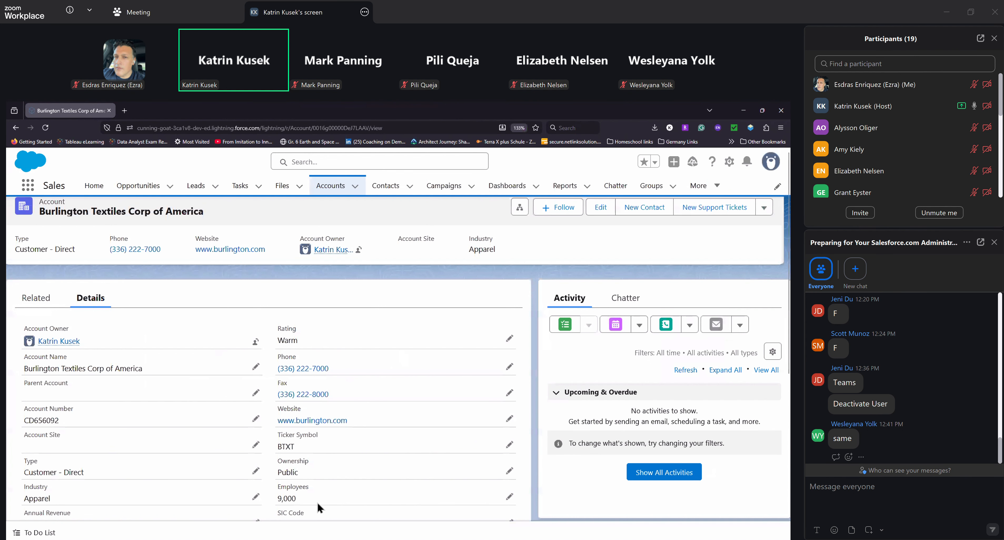
scroll(317, 502, down, 2)
scroll(317, 502, down, 2)
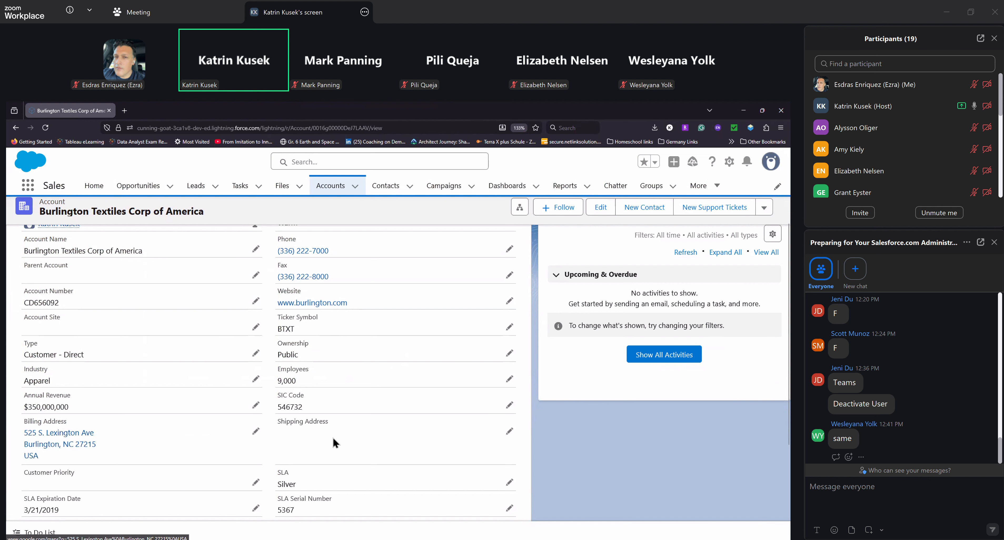
scroll(325, 318, up, 2)
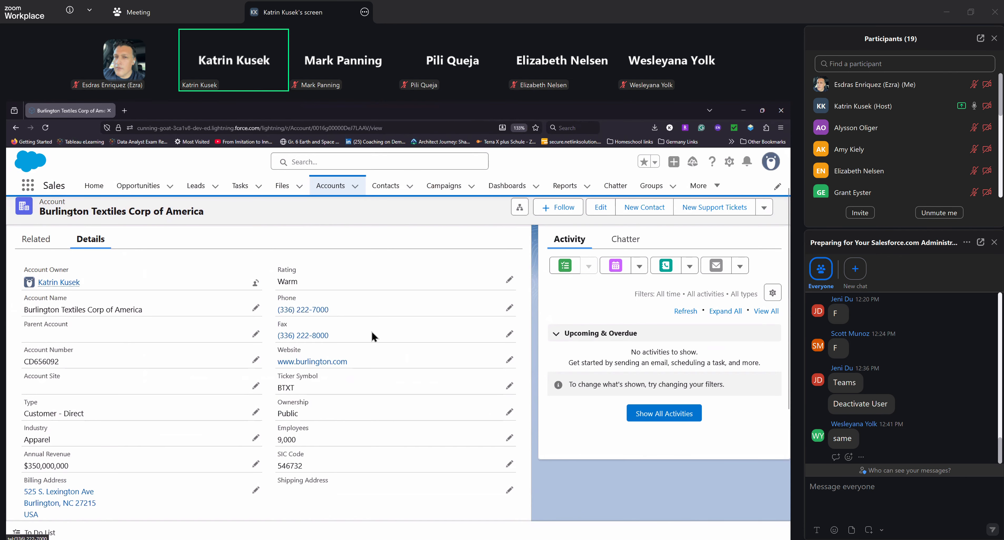
scroll(372, 336, up, 1)
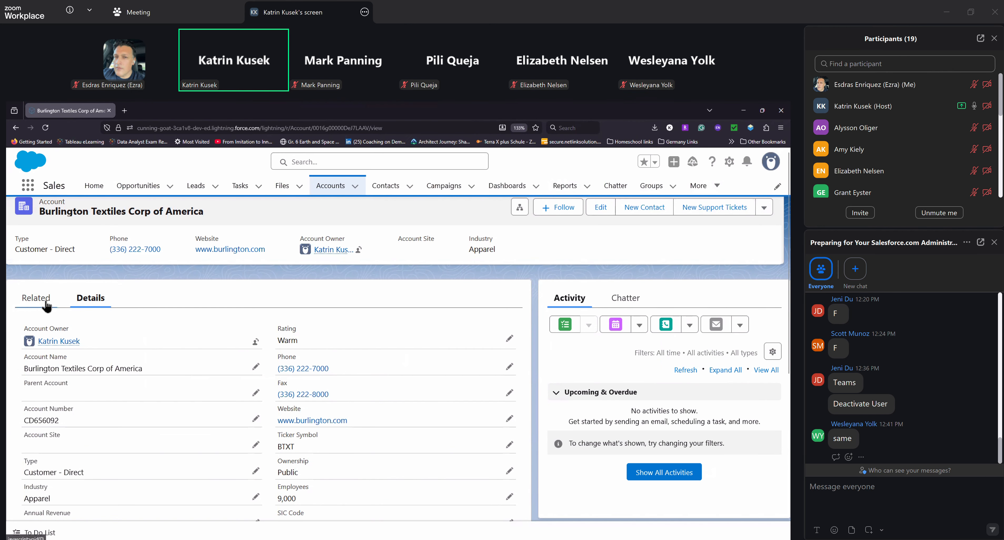
click(50, 308)
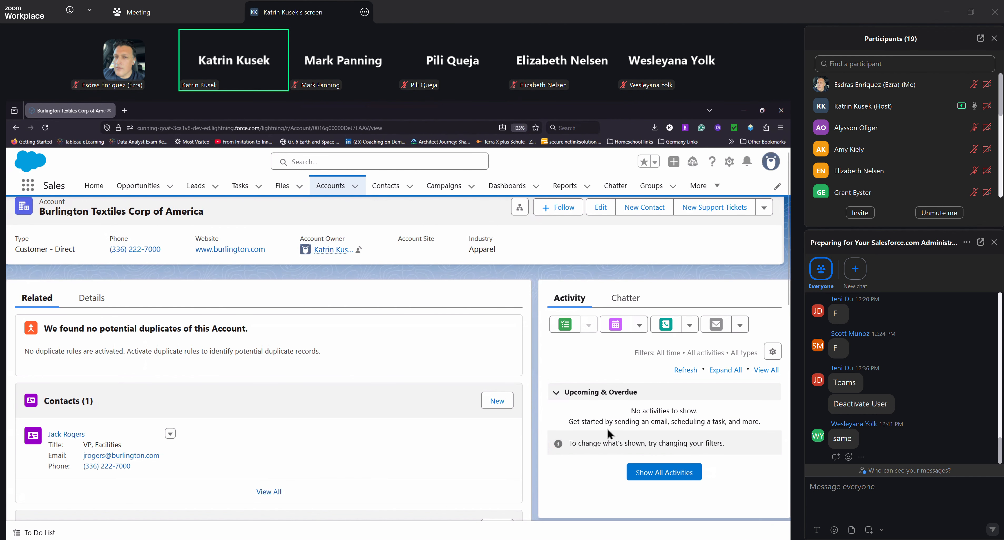
Open the account's record page for editing in Lightning App Builder and browse the available standard and custom components
click(729, 162)
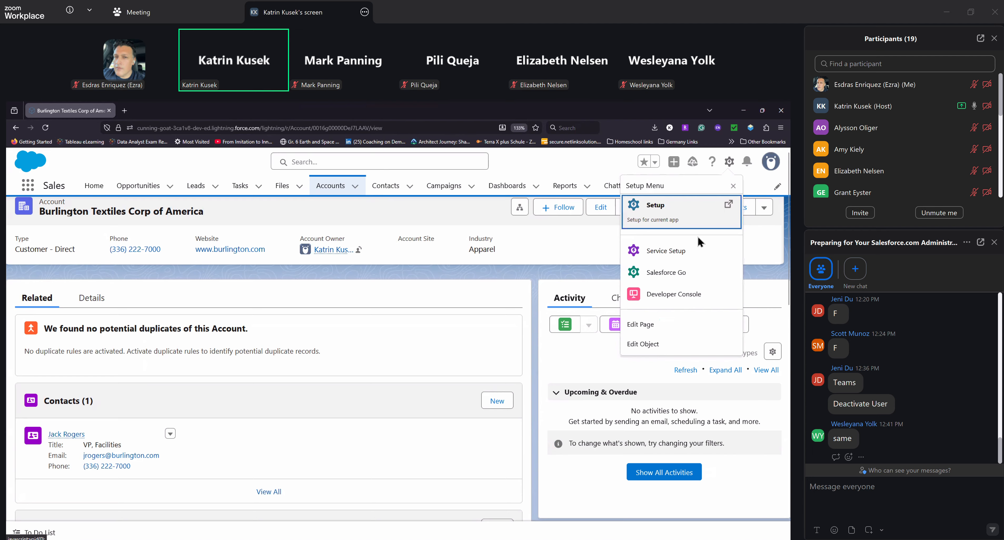
click(664, 325)
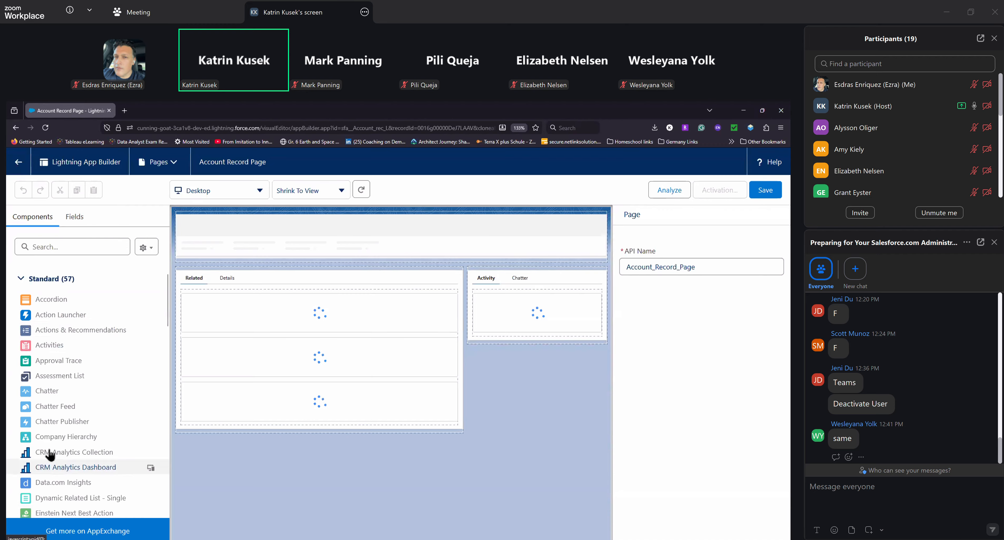
scroll(57, 321, down, 5)
scroll(57, 322, down, 10)
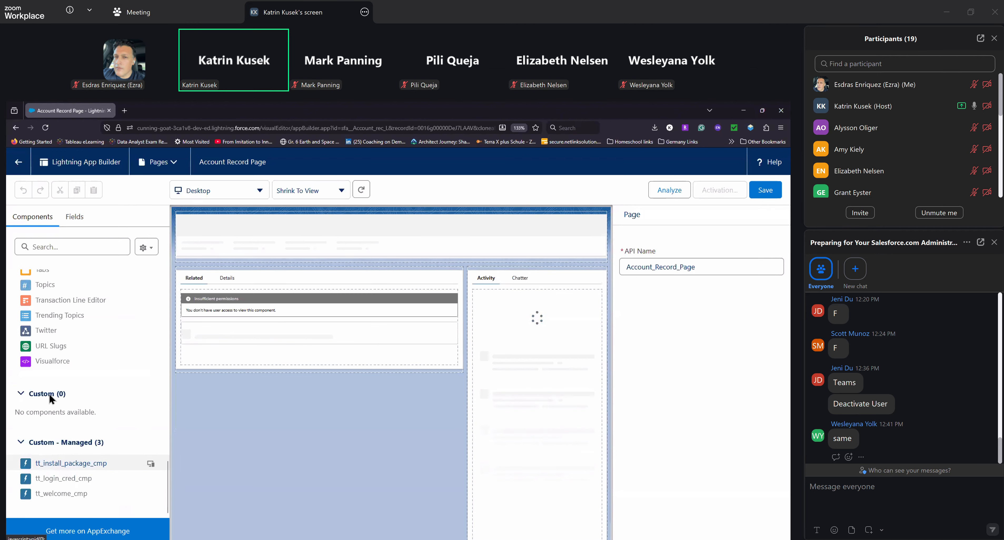
scroll(77, 505, up, 15)
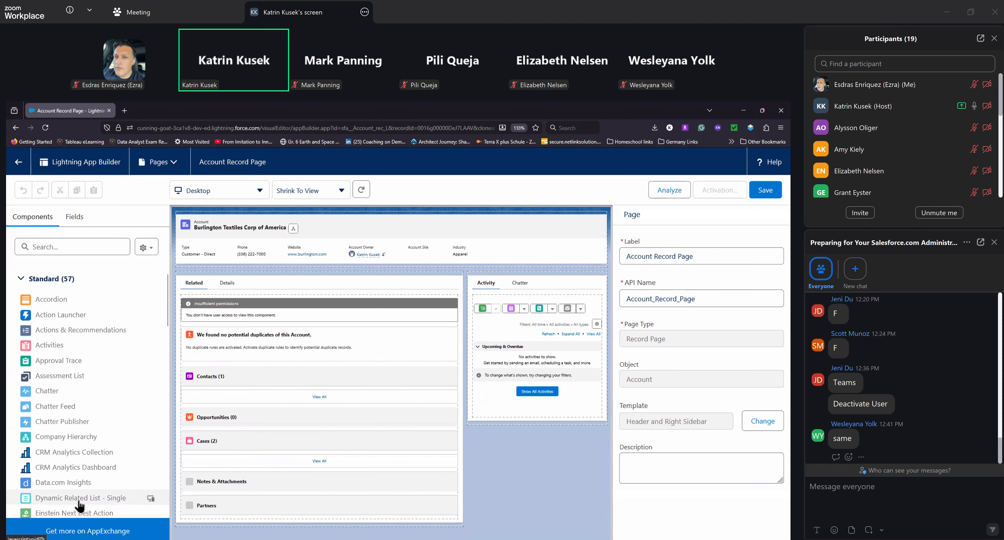
click(48, 344)
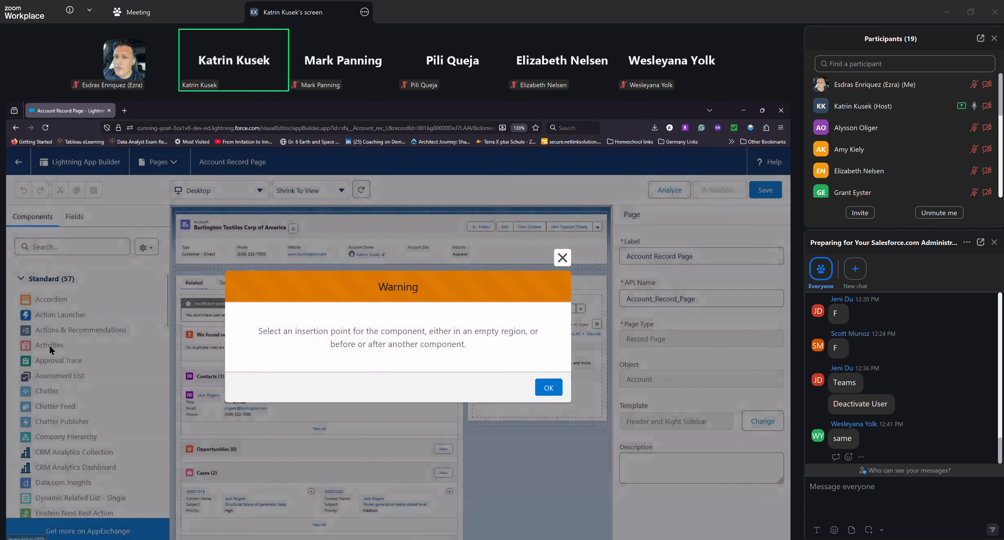
click(564, 258)
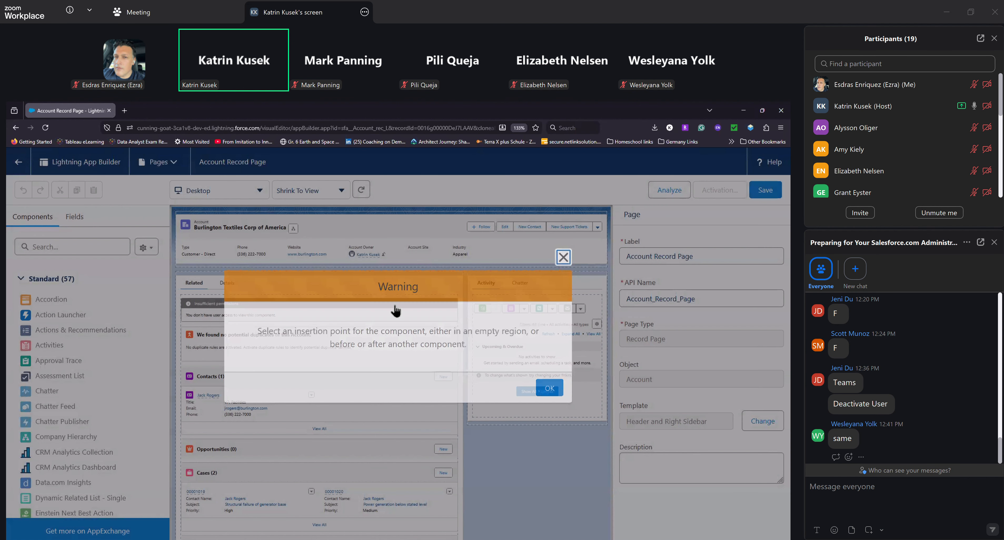
Add a Flow component below the Activity and Chatter tabs and set its flow to Approve a Deal
scroll(100, 407, down, 5)
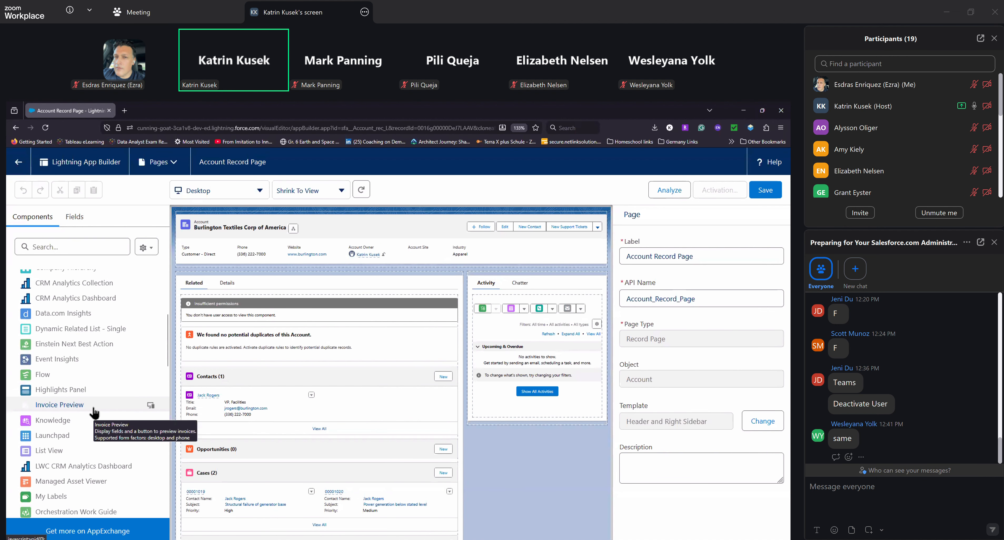
drag(43, 375, 531, 421)
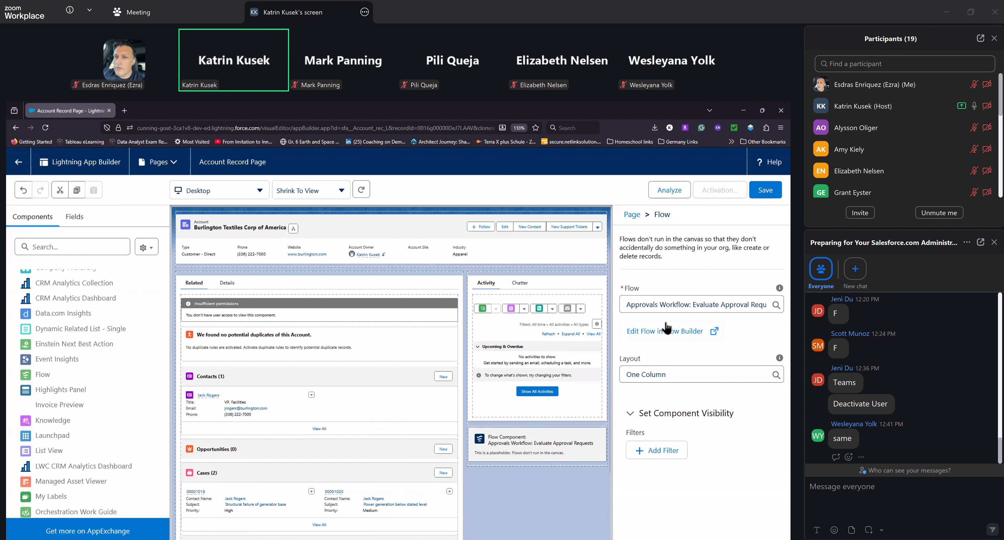
click(663, 308)
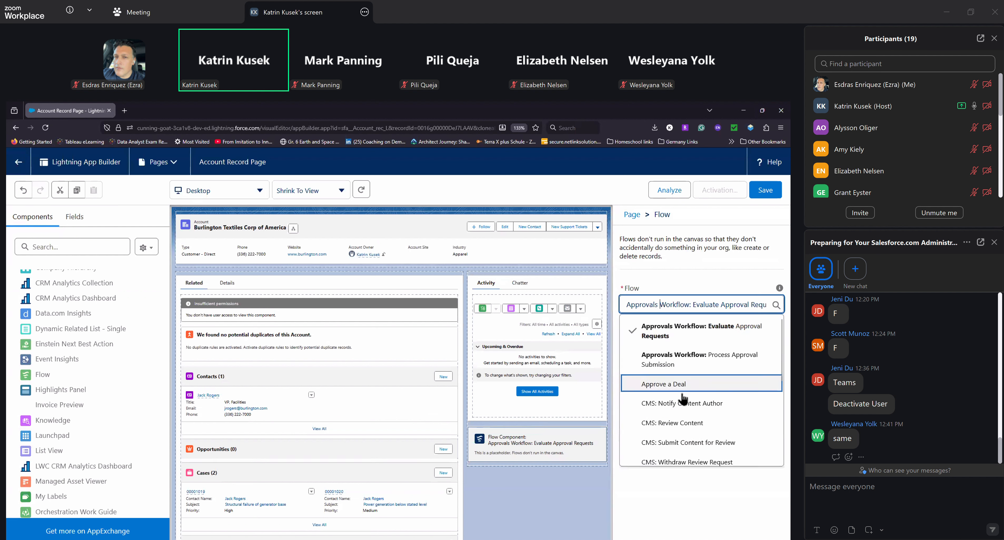
click(668, 385)
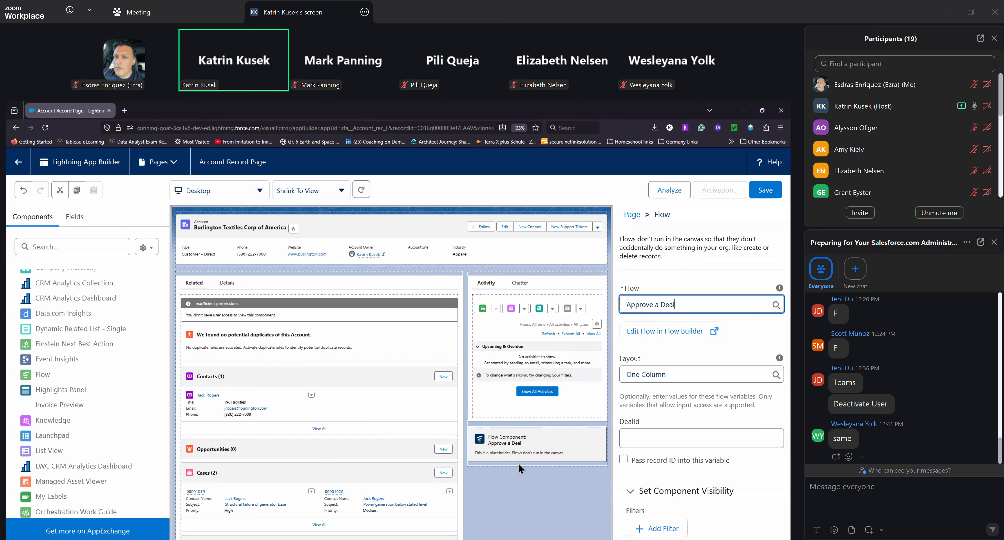
Inspect the settings of the Activity and Chatter tabs component and of the Highlights Panel
click(552, 289)
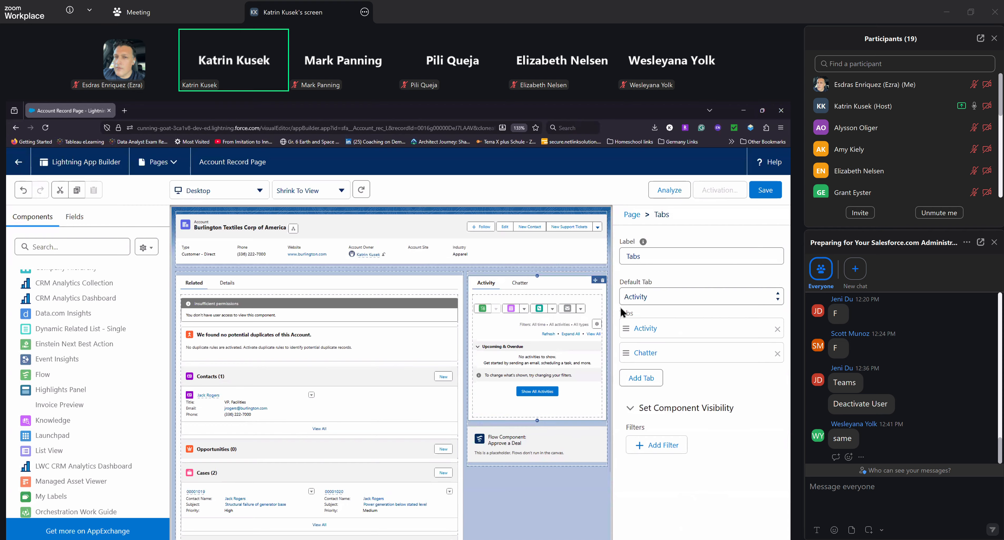
click(357, 234)
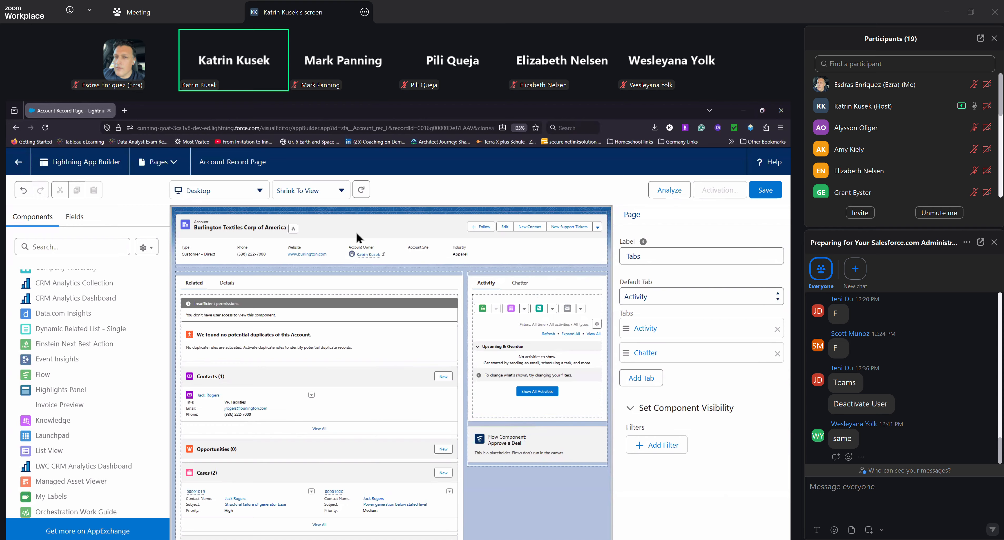
click(371, 227)
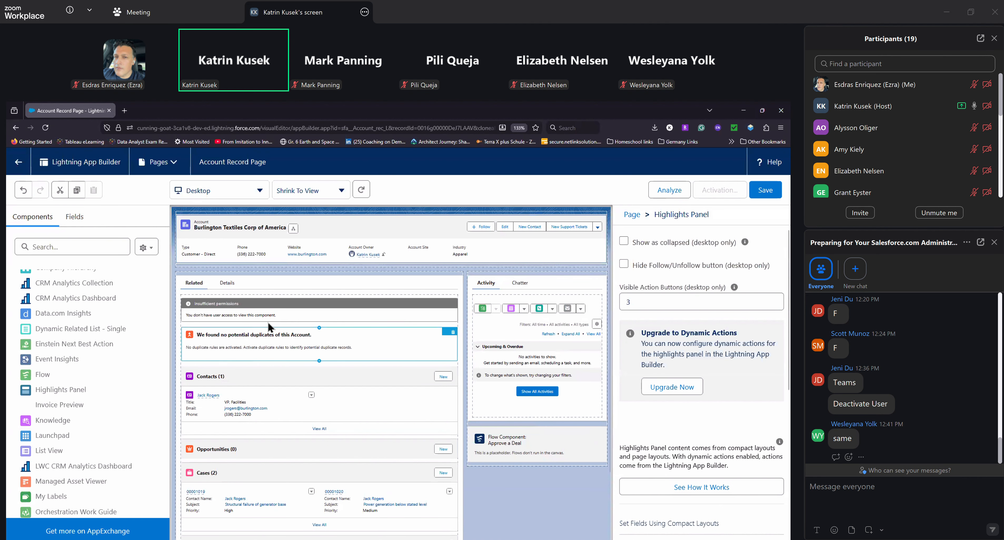
Upgrade the Record Detail component on the Details tab to Dynamic Forms, using Account Layout as the source
click(230, 284)
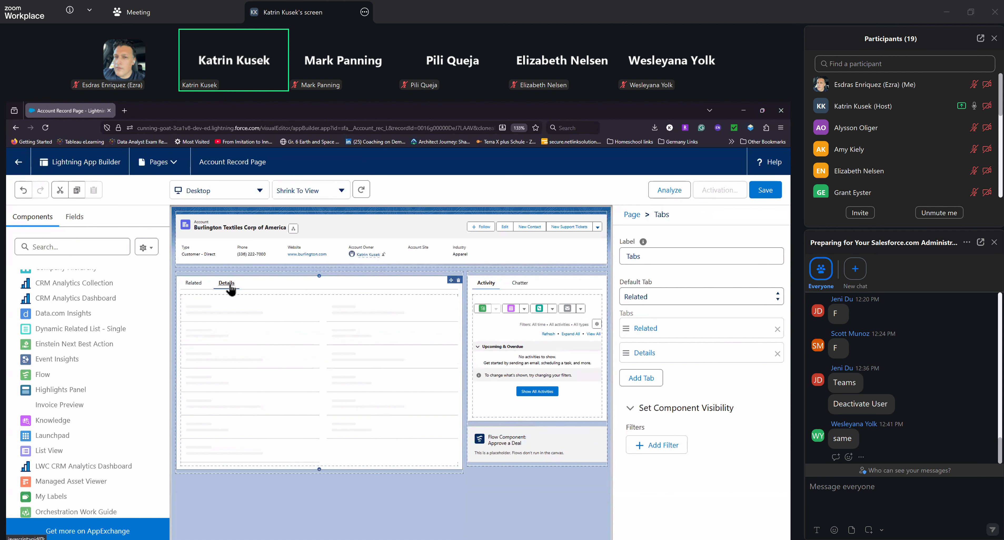
click(288, 377)
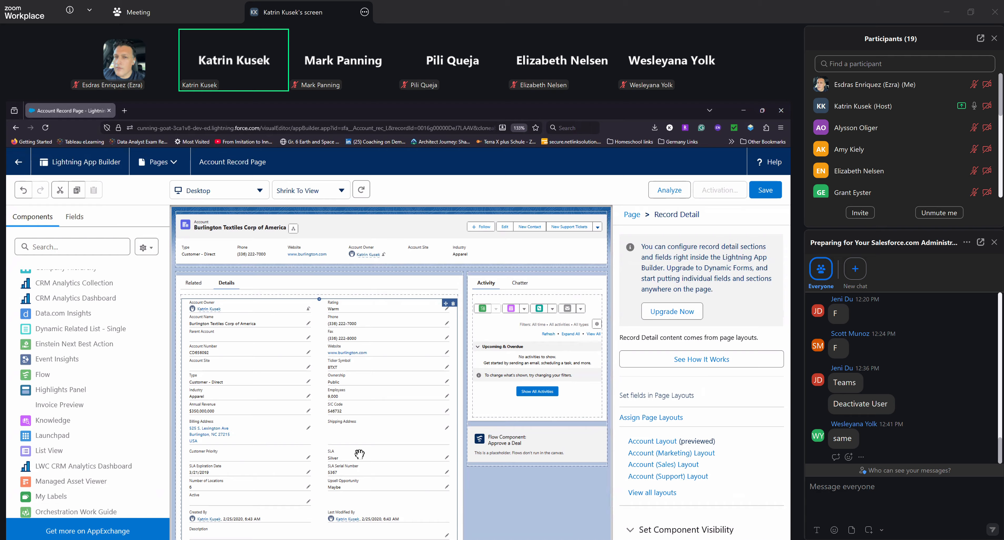
click(669, 322)
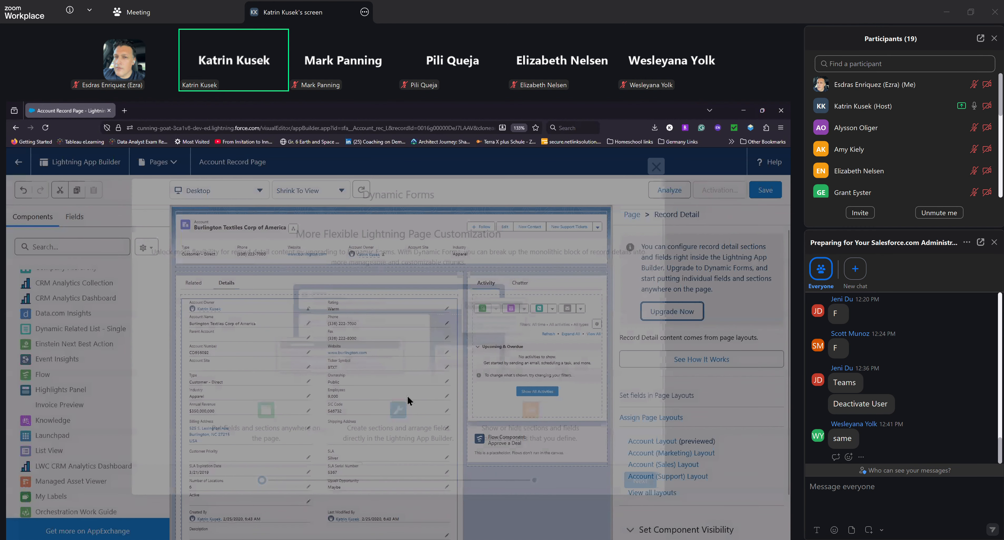
scroll(494, 453, down, 1)
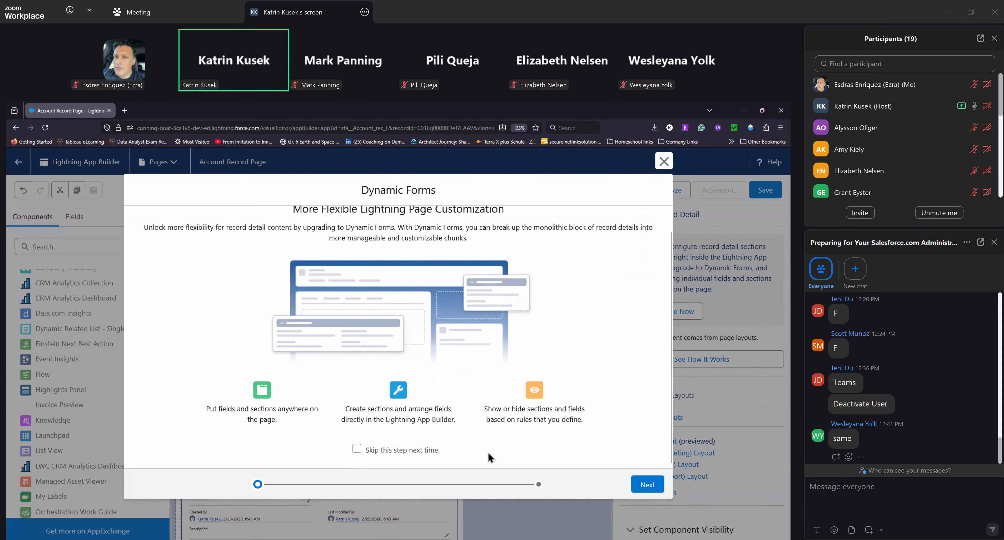
click(648, 483)
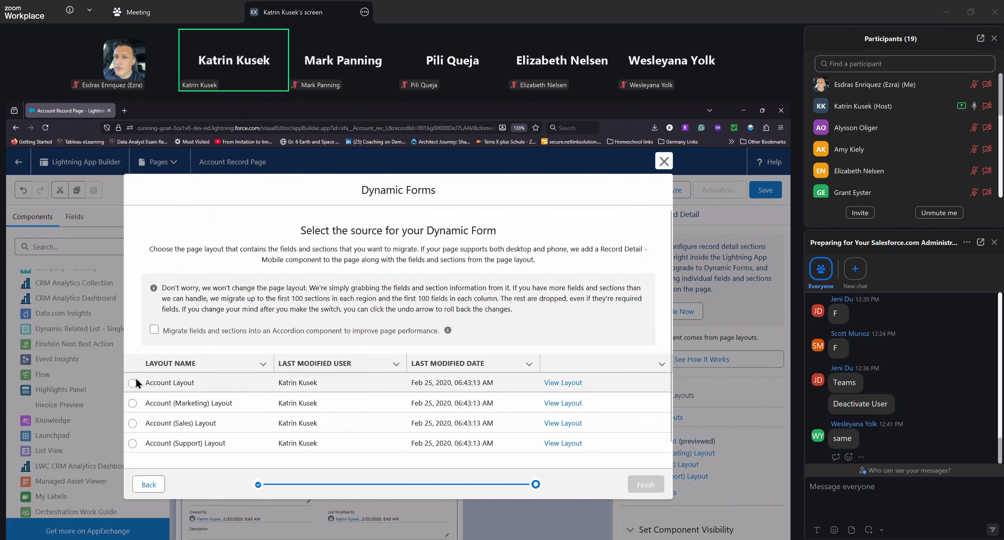
click(133, 383)
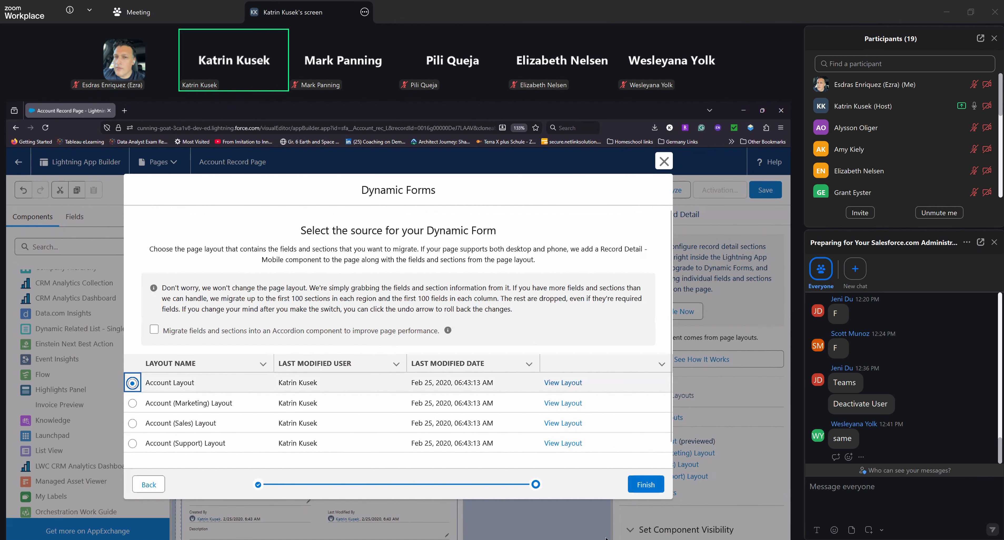
click(648, 490)
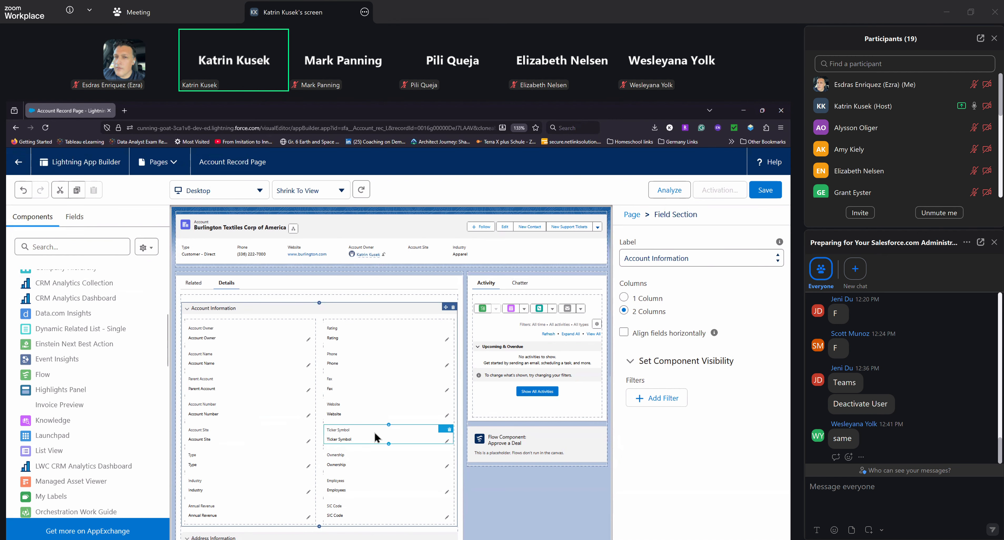
Examine the Fax field's properties, the available account fields and the migrated field sections on the Details tab
click(347, 383)
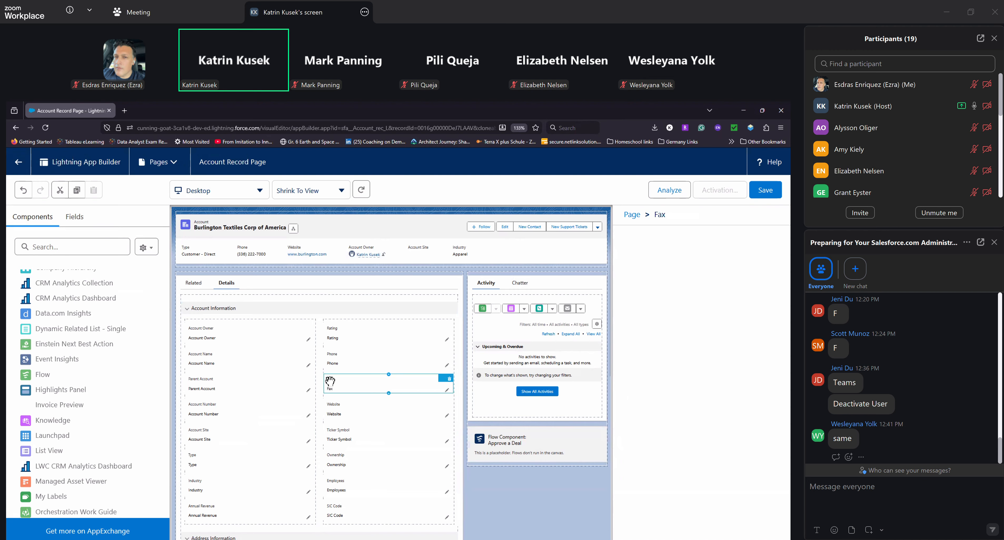
click(80, 220)
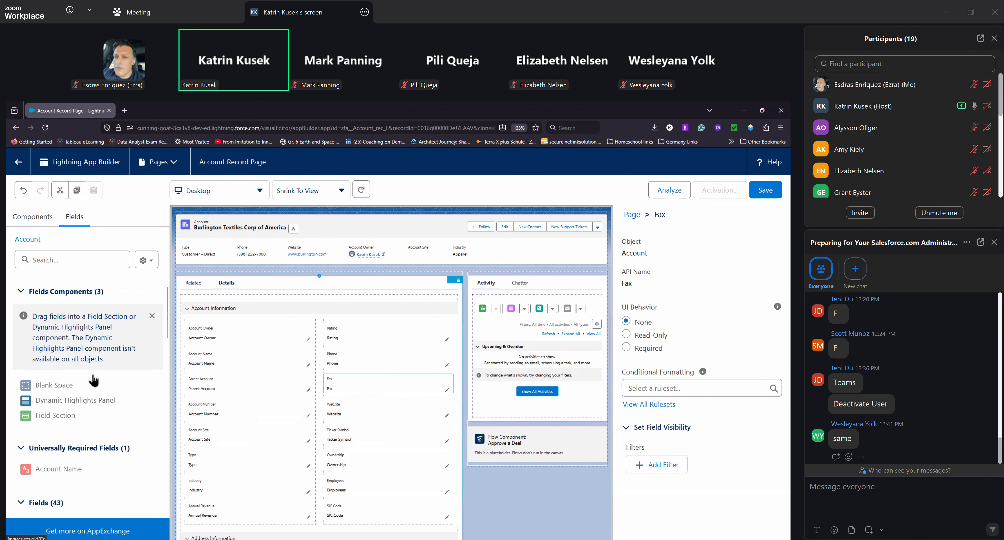
scroll(93, 380, down, 10)
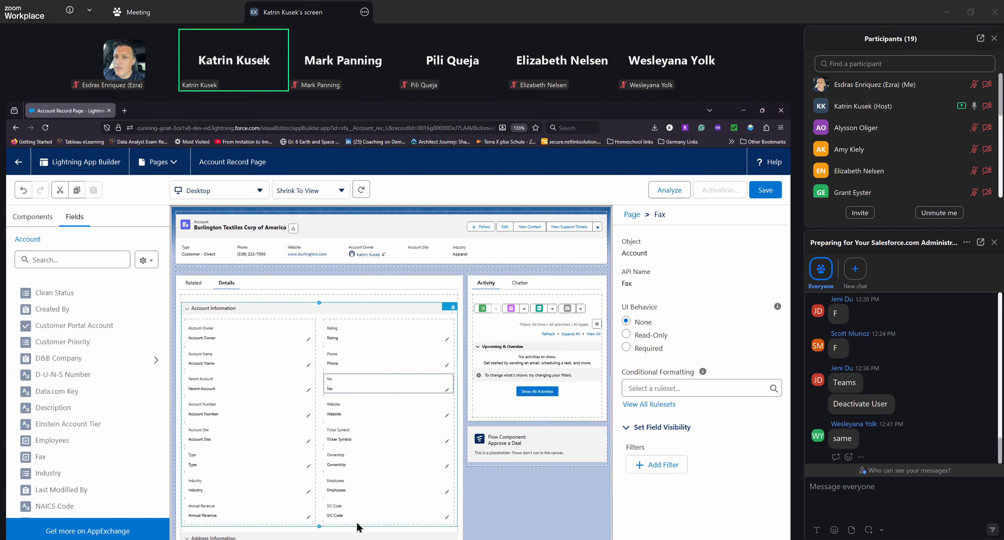
scroll(359, 526, down, 1)
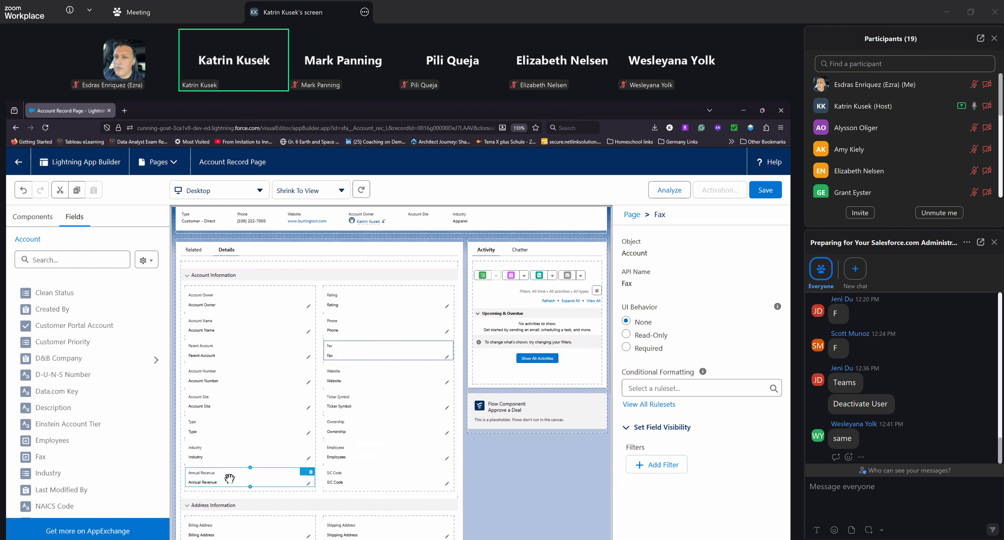
scroll(229, 478, down, 3)
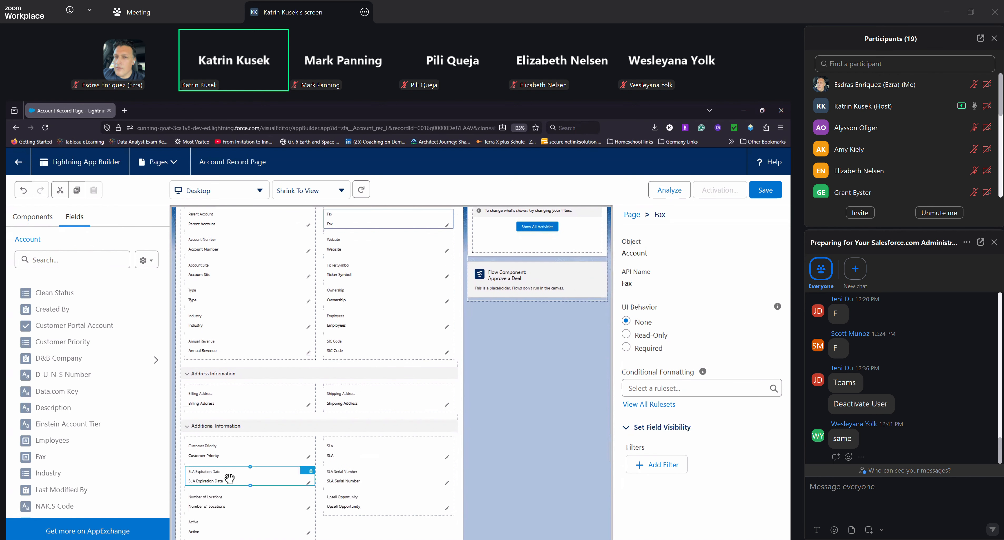
scroll(229, 477, down, 2)
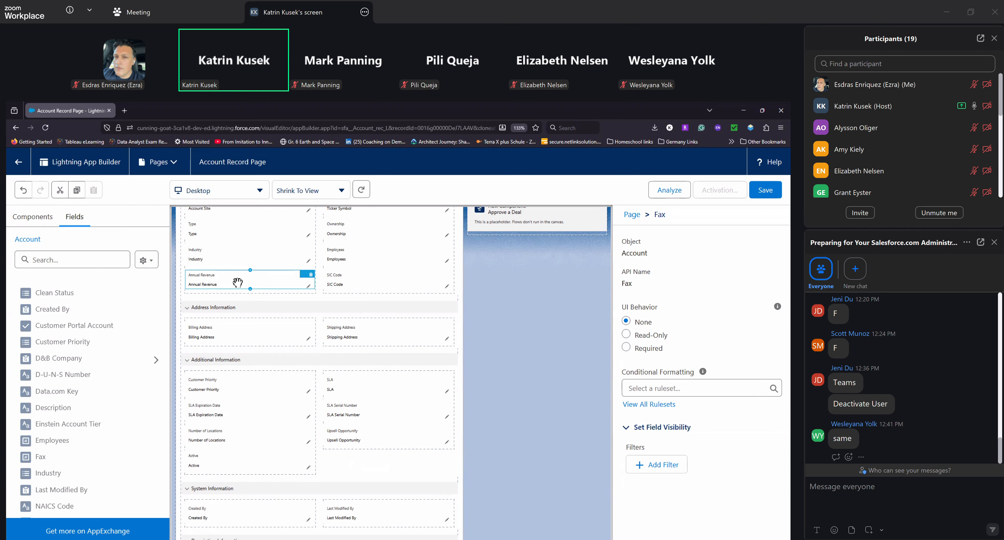
click(406, 460)
scroll(403, 458, up, 1)
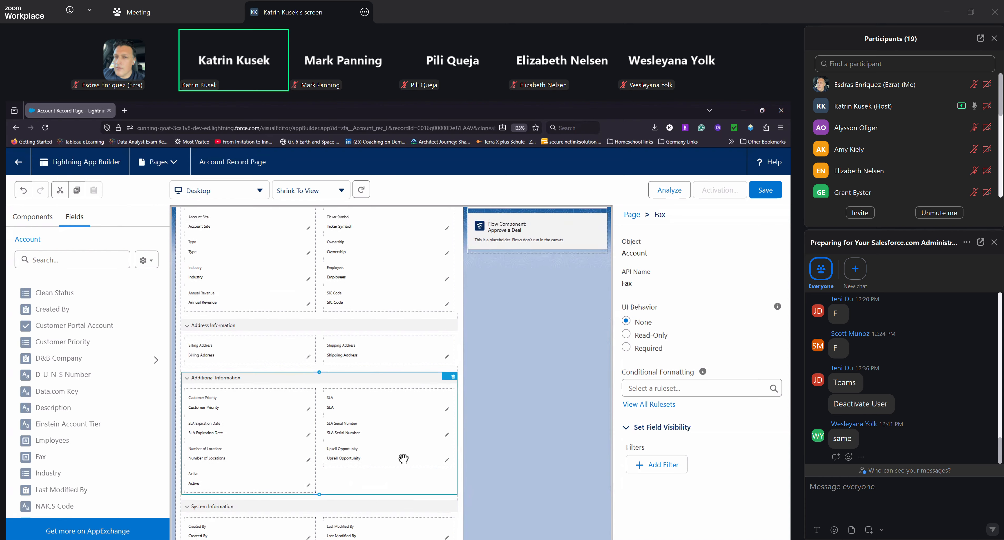
scroll(403, 458, up, 5)
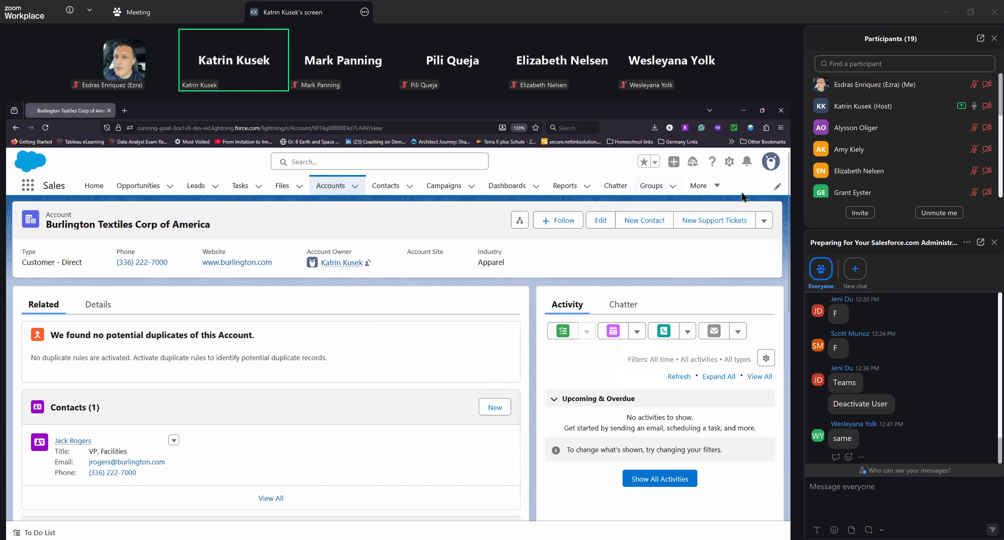
Reopen the record page of the Burlington Textiles Corp of America account for editing
click(730, 163)
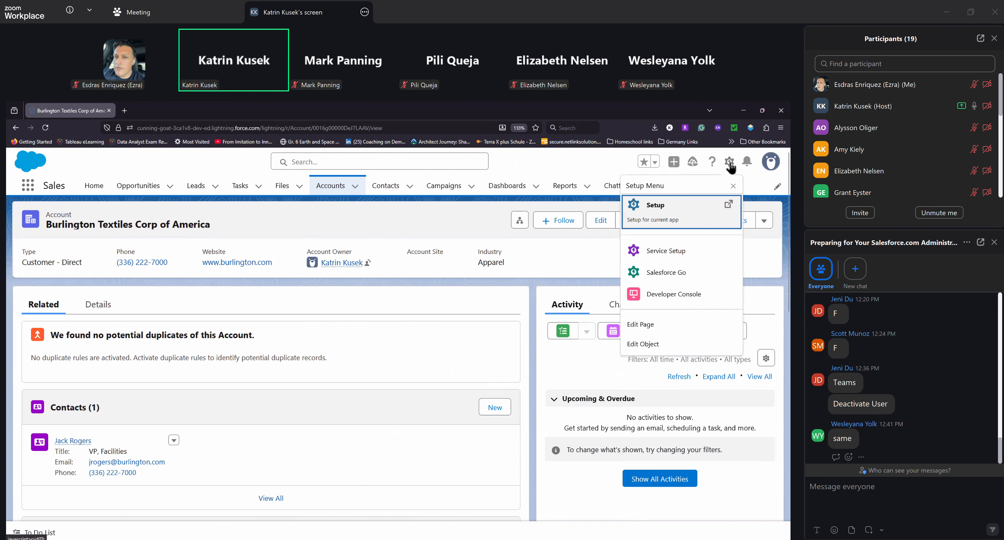
click(645, 328)
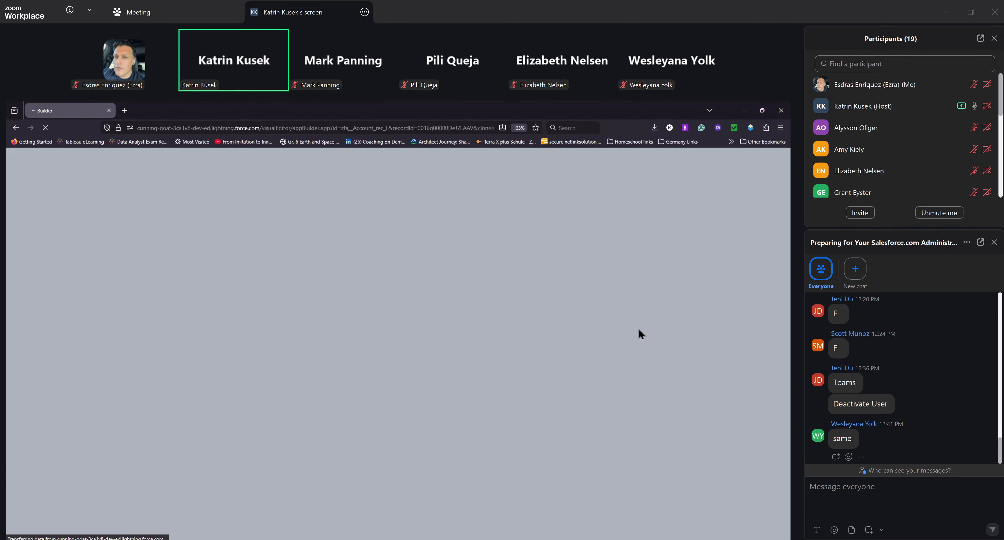